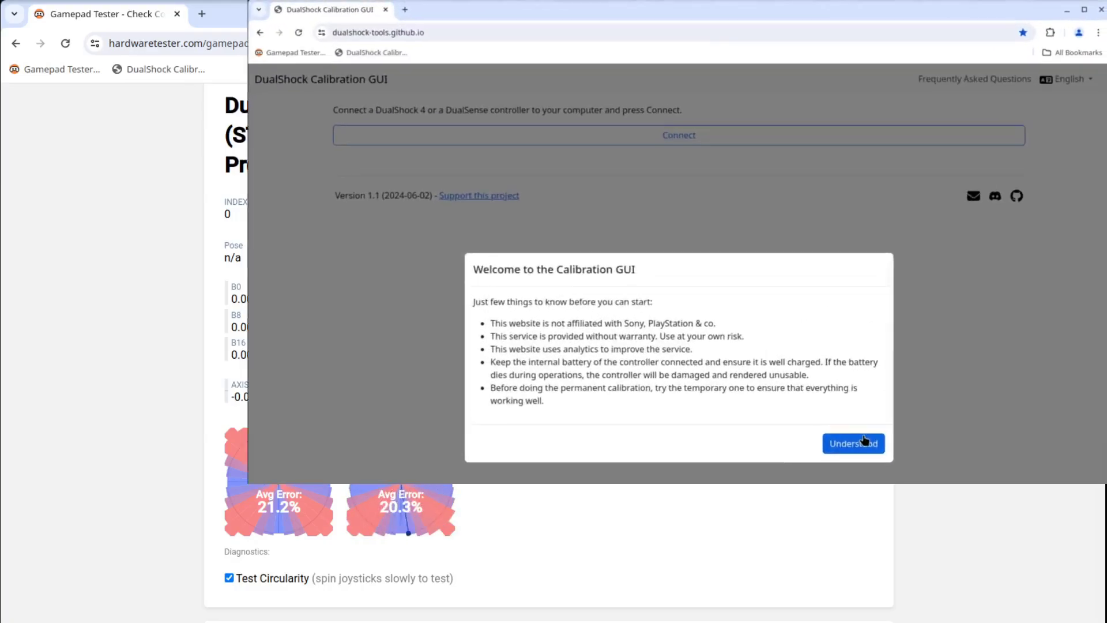
Connect the DualSense controller to the calibration page and complete a stick range calibration
click(794, 570)
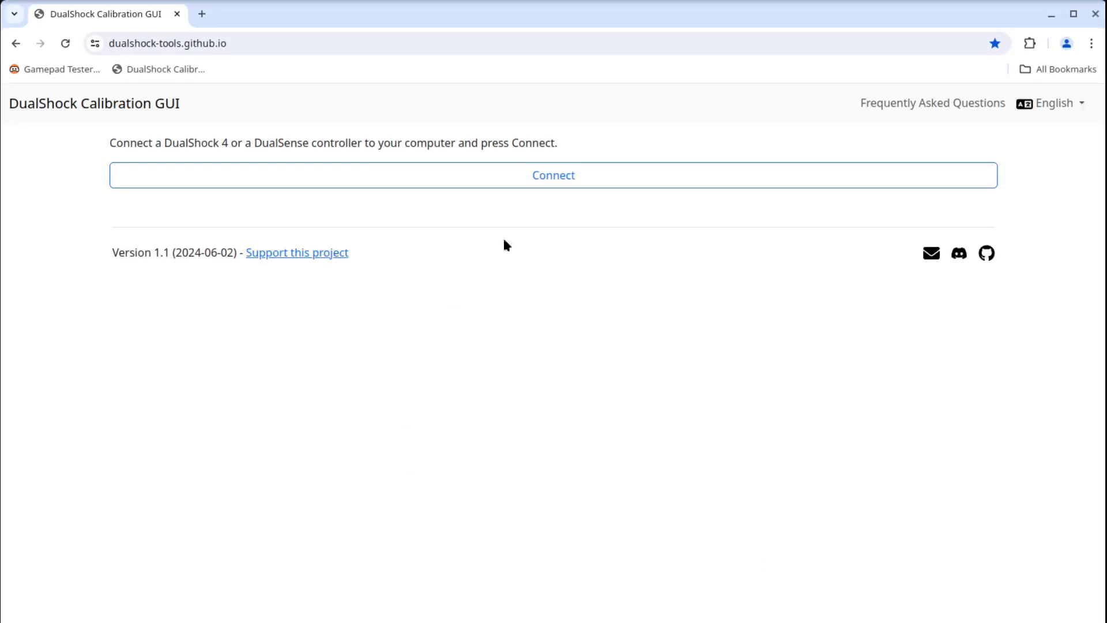
click(544, 181)
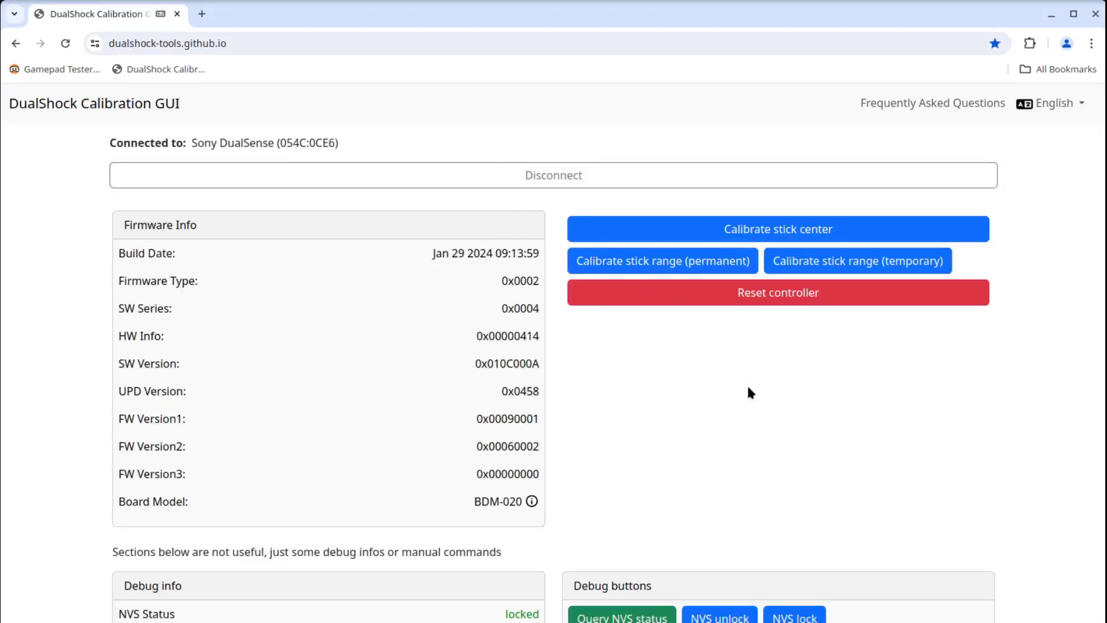
click(753, 229)
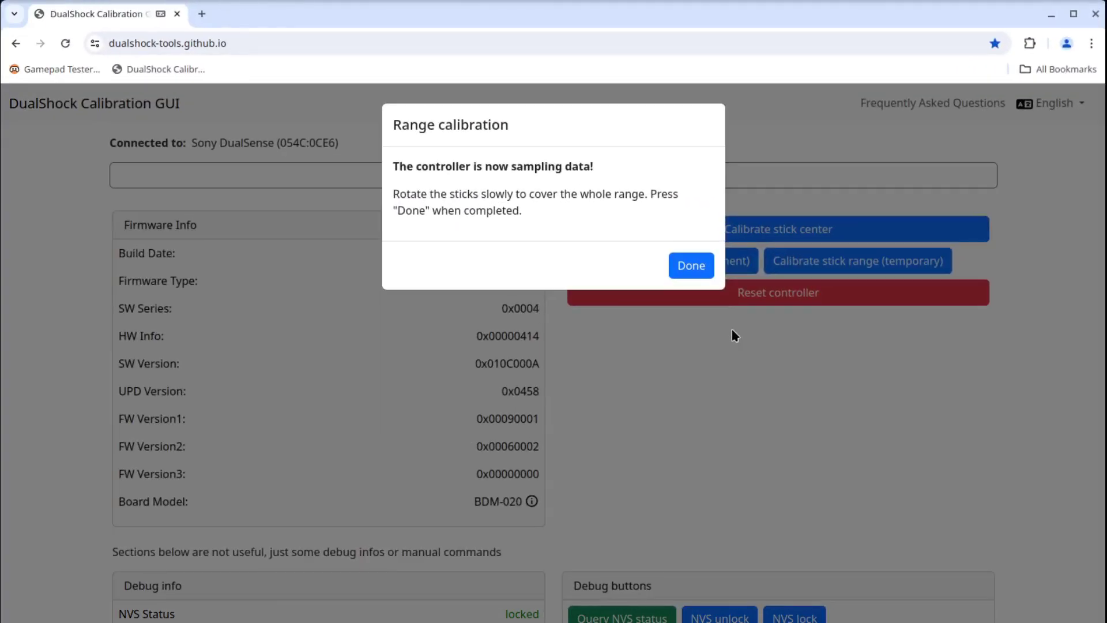
click(684, 268)
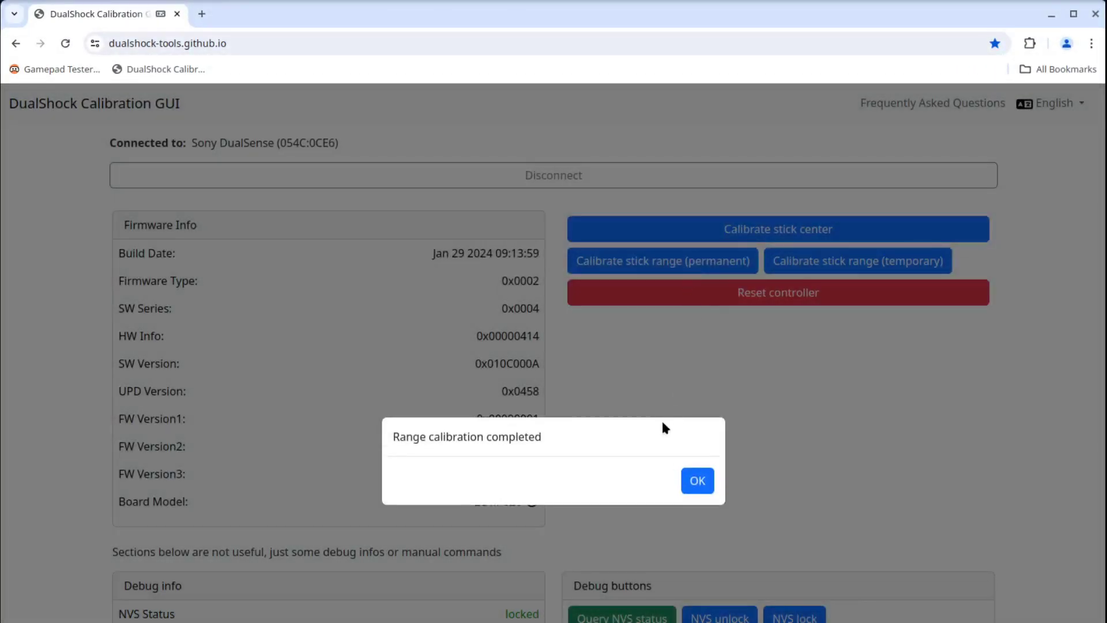
click(697, 485)
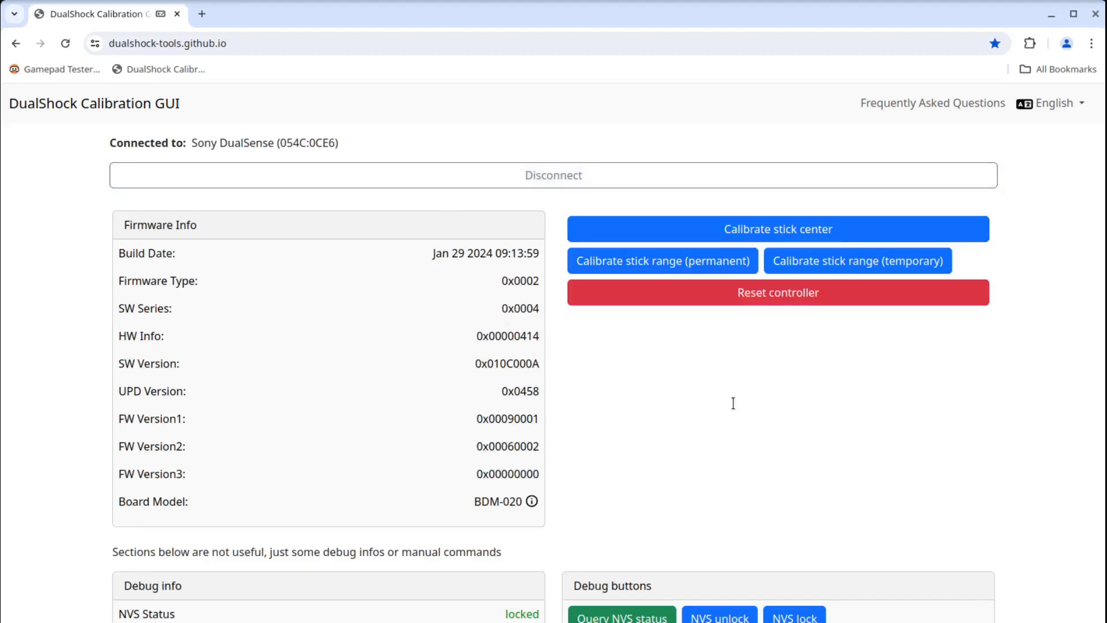
Open the stick center calibration wizard and enable writing the changes permanently in the controller
click(742, 229)
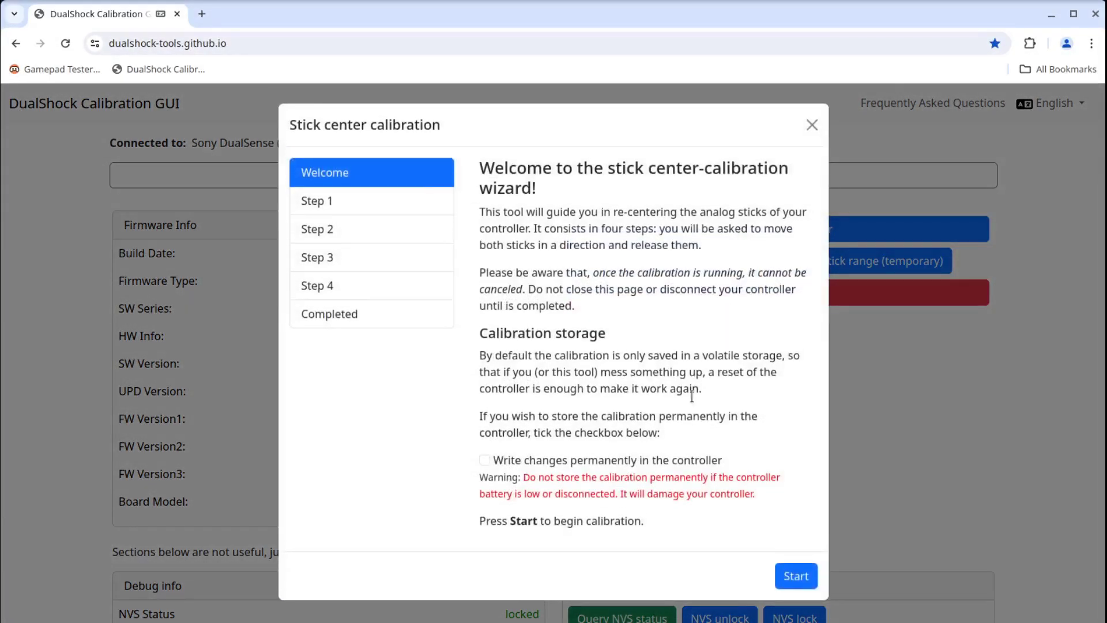
click(484, 459)
key(alt+Tab)
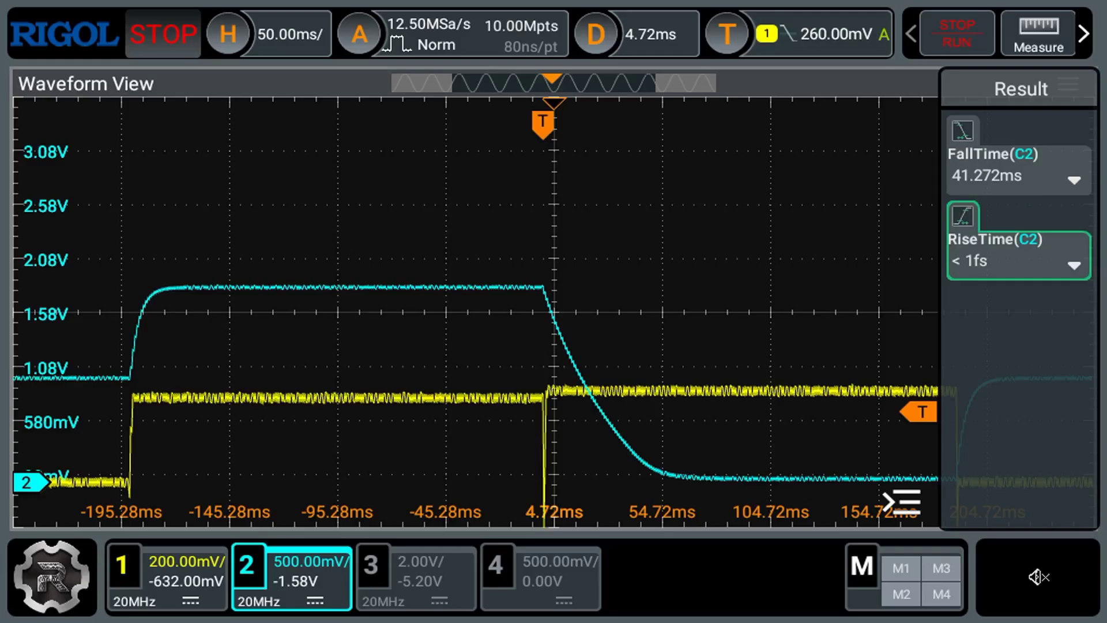
On the oscilloscope, set the time base to 20 ms/div and the horizontal delay to 31.92 ms, and display channel 2's fall-time indicator lines
scroll(476, 311, up, 1)
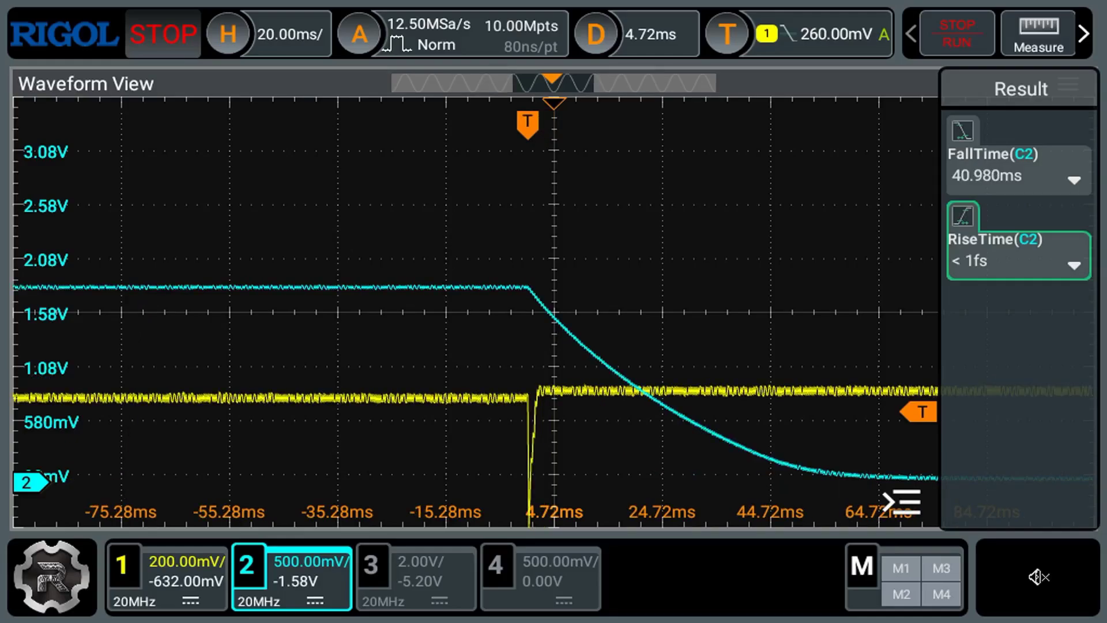
scroll(475, 312, right, 10)
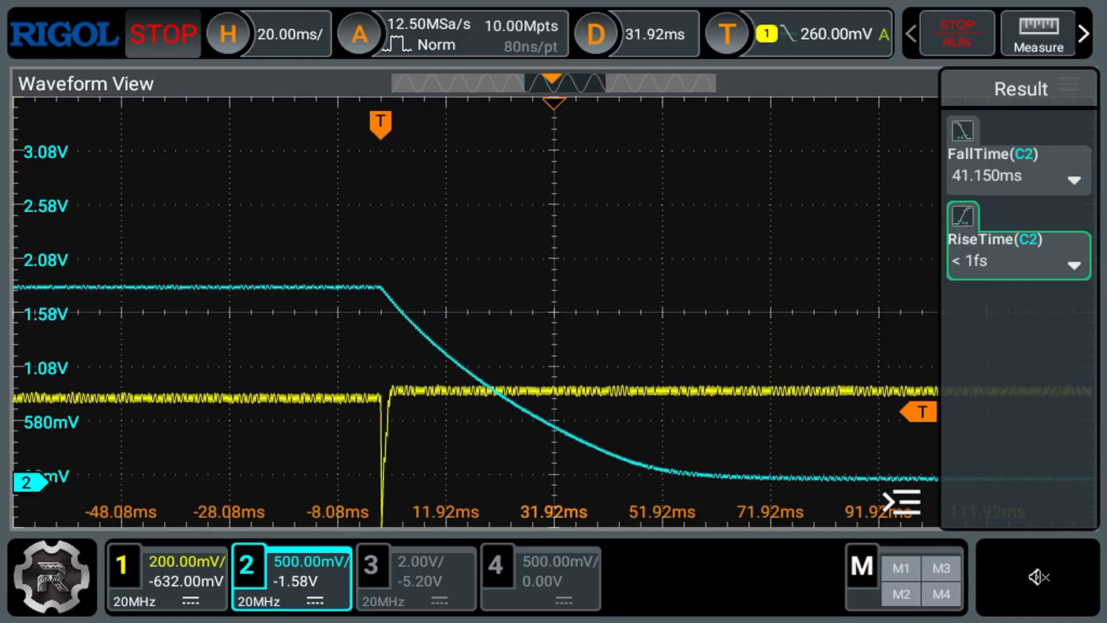
click(1074, 180)
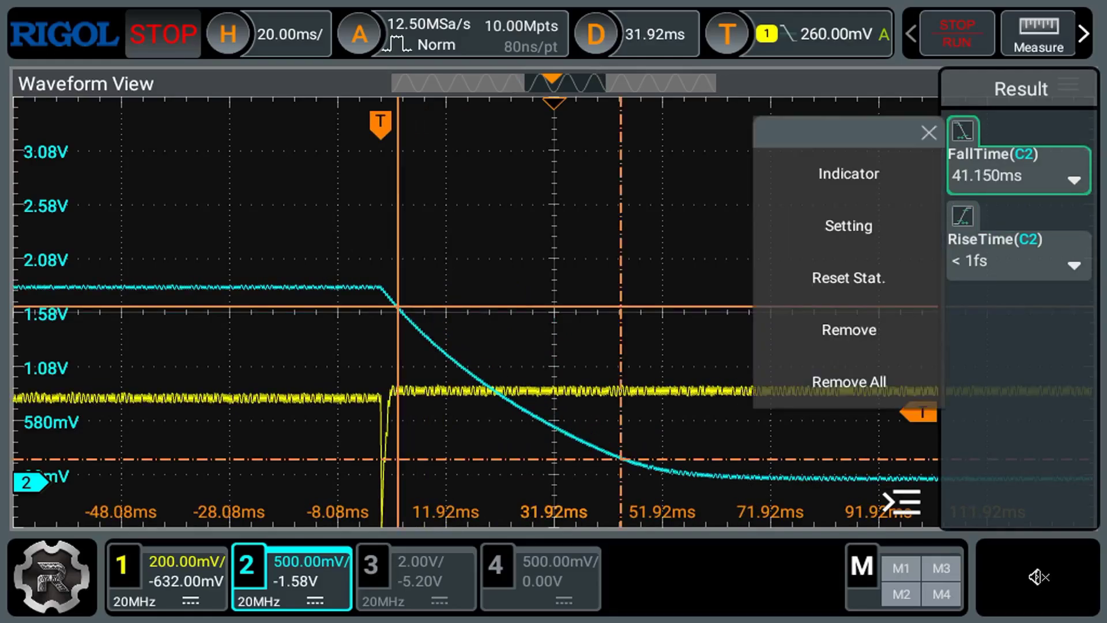
key(Escape)
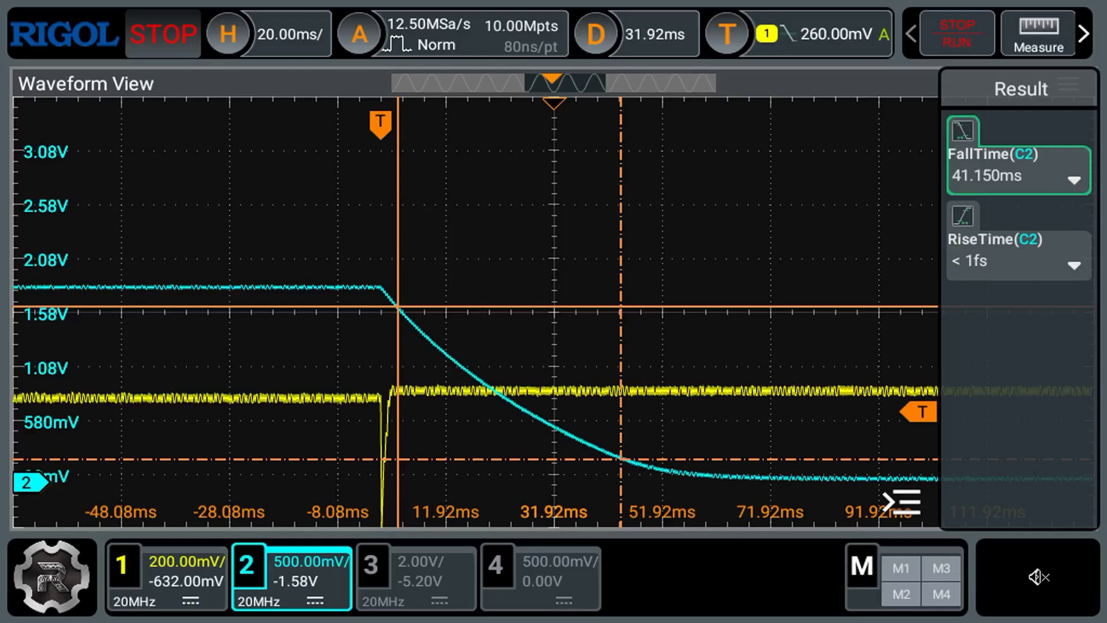
Take repeated single-shot captures of channel 2's falling edge with the fall-time measurement selected
key(s)
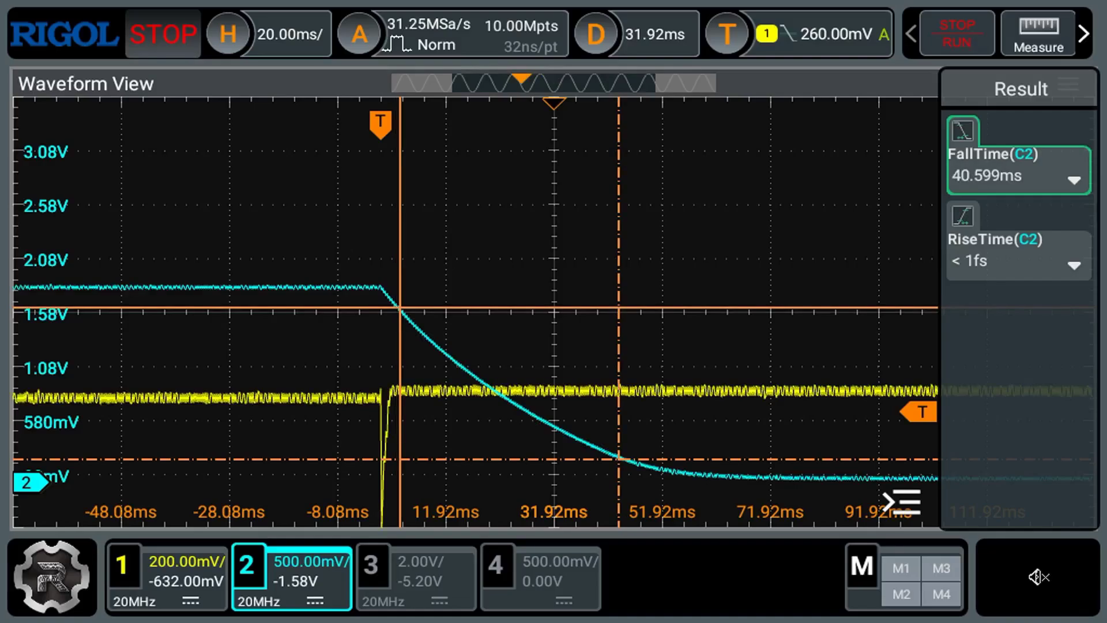
key(s)
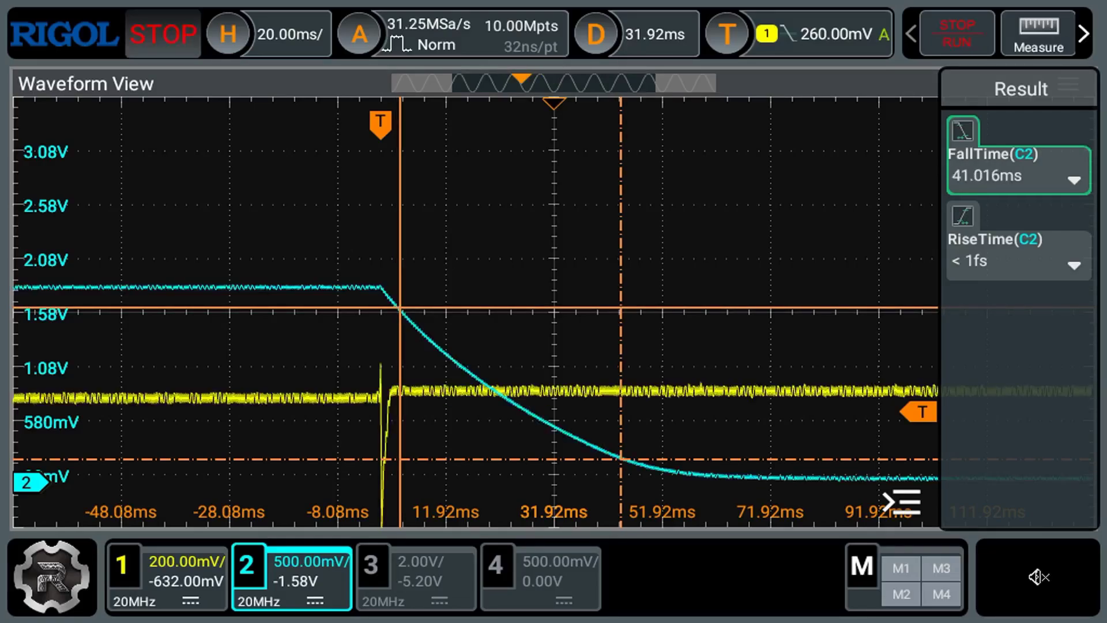
key(s)
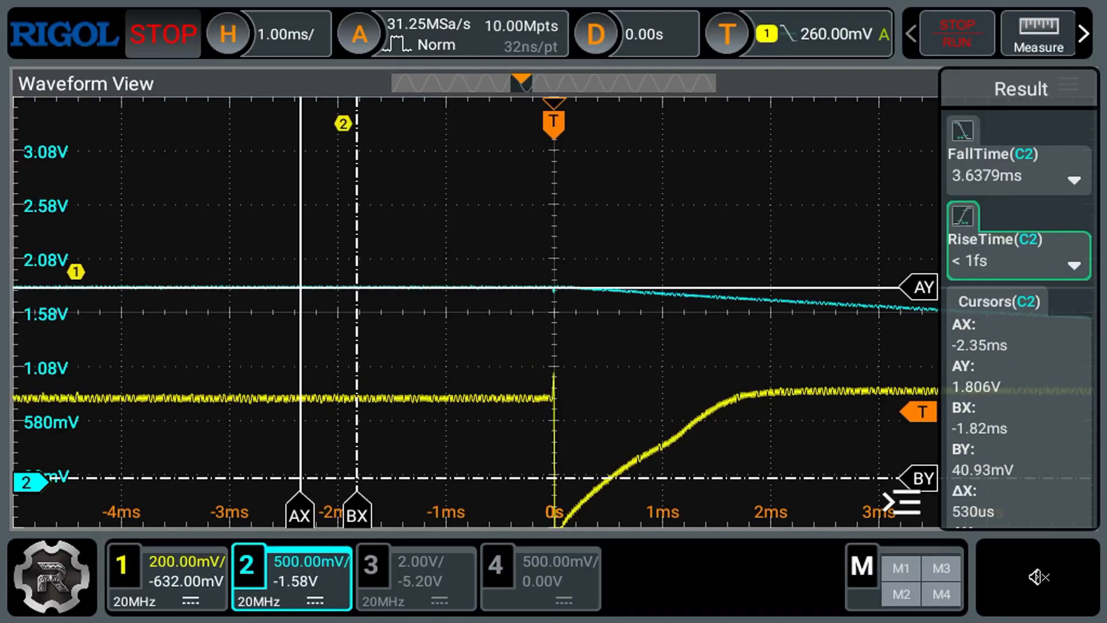
Measure channel 2's fall delay with cursor AX at 0 s and BX at 390 µs, and move BX on toward channel 1's settling point
drag(300, 346, 554, 346)
drag(357, 514, 596, 514)
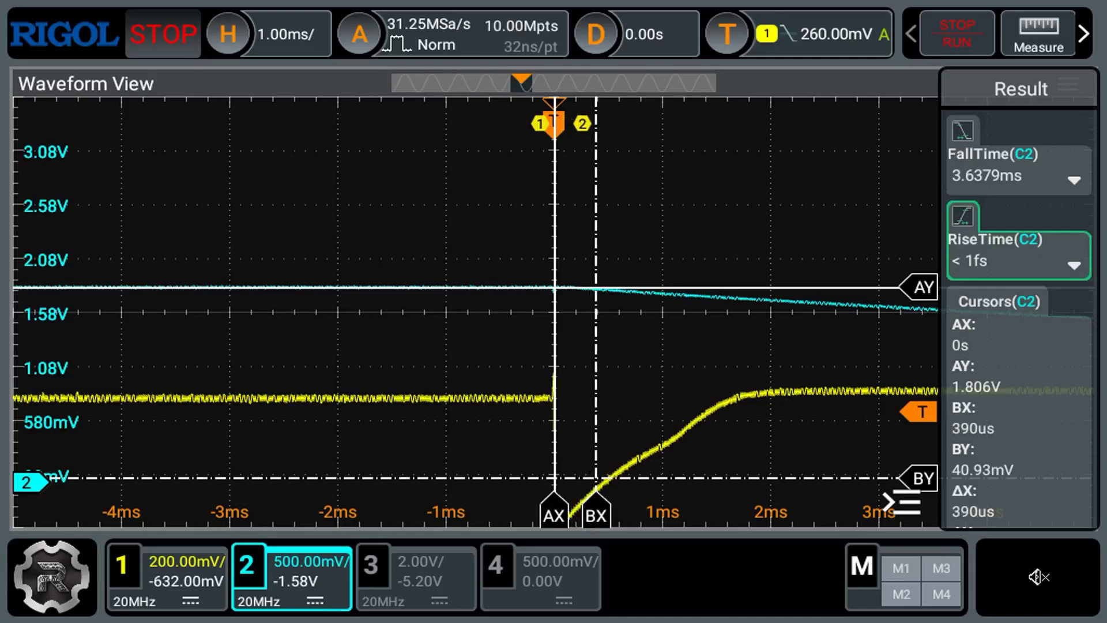
scroll(1020, 311, down, 2)
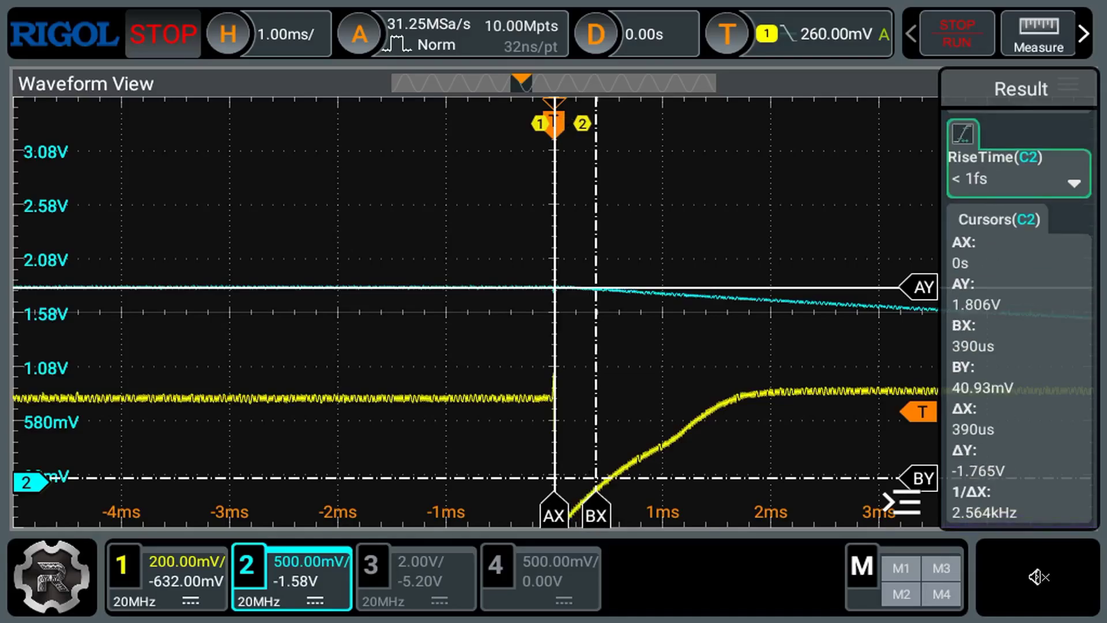
drag(596, 513, 729, 513)
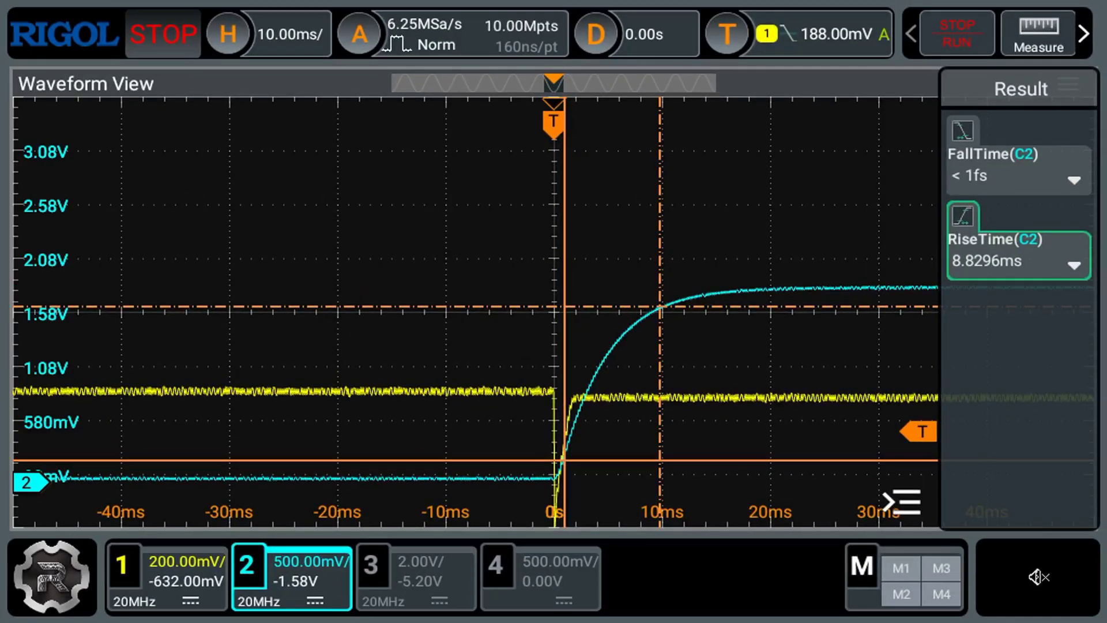
Shift channel 2's vertical offset to -1.50 V and back to -1.58 V, and select the FallTime measurement
scroll(295, 582, up, 4)
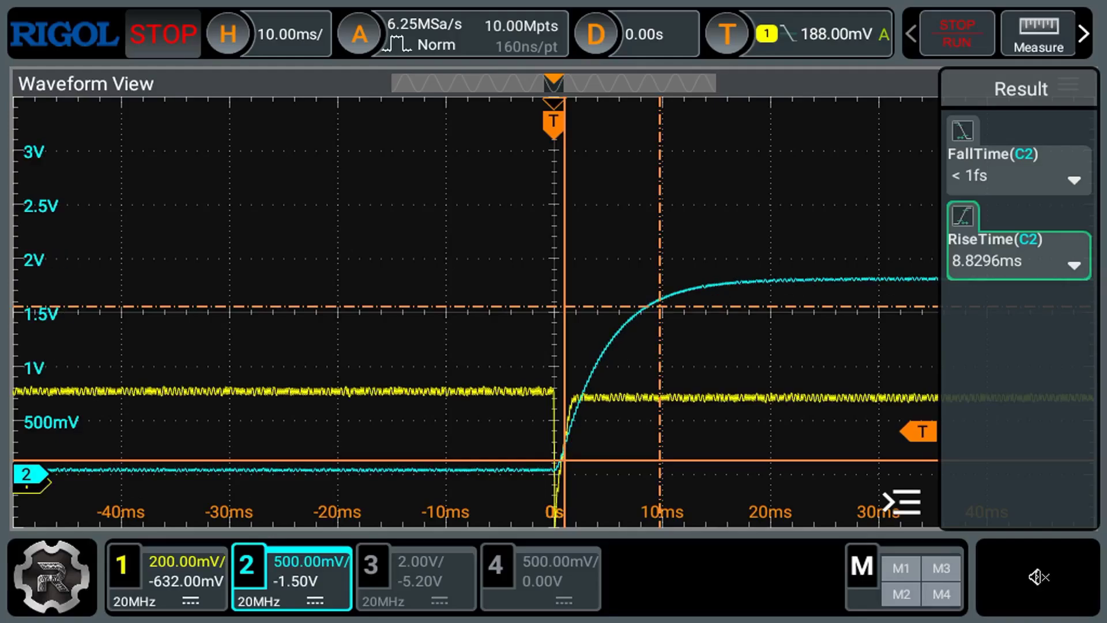
scroll(295, 582, down, 4)
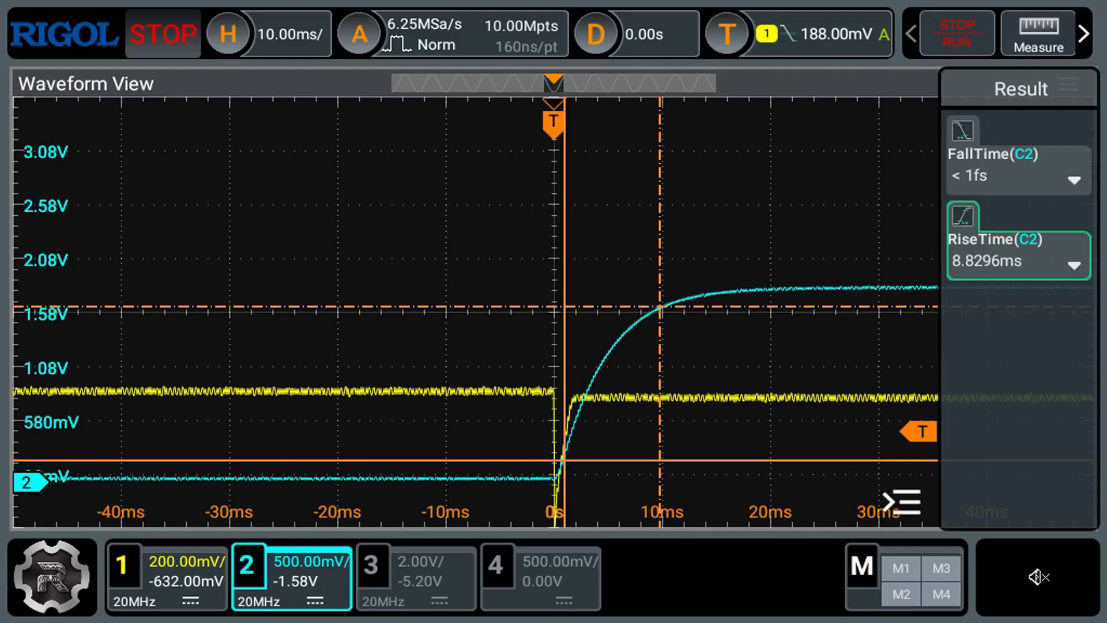
click(1074, 180)
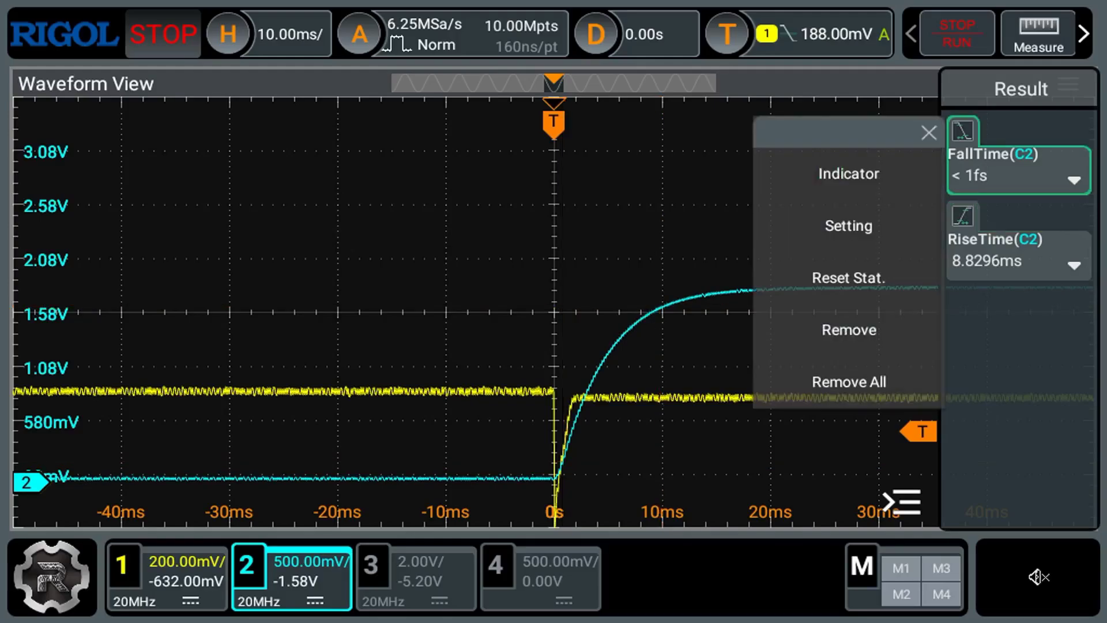
key(Escape)
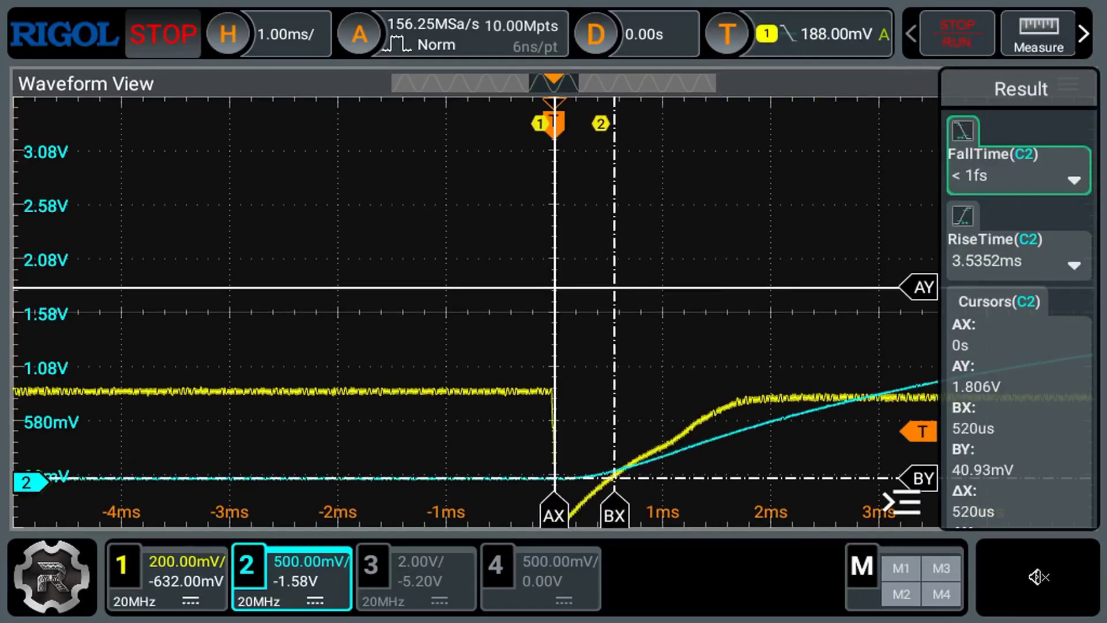
Move cursor BX to 480 µs to measure the delay before channel 2 starts rising
scroll(604, 507, down, 3)
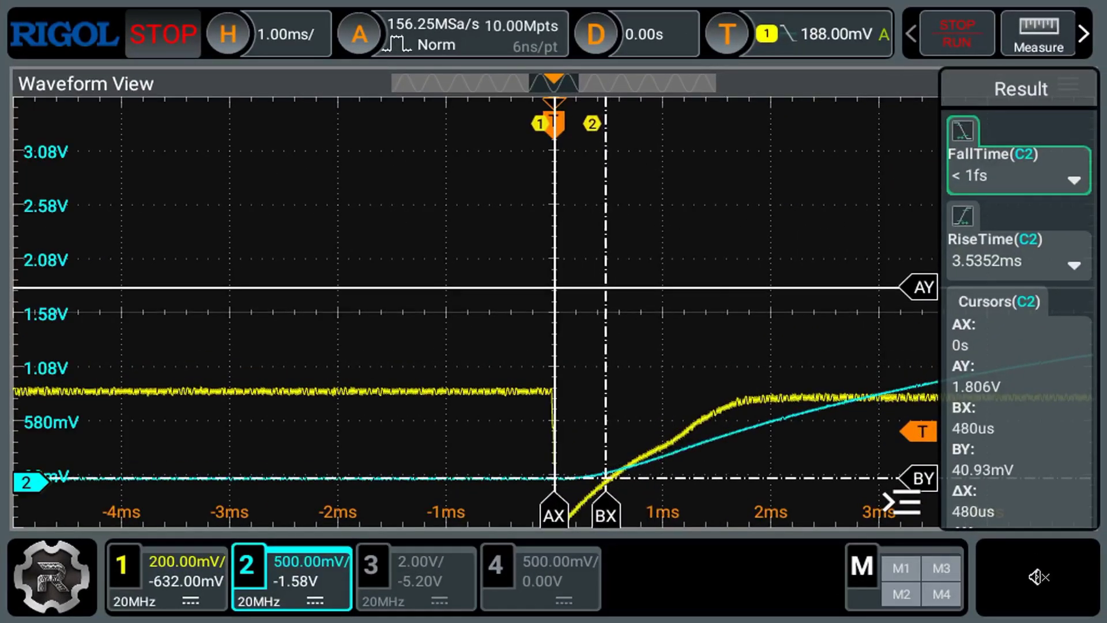
scroll(604, 508, down, 1)
scroll(604, 508, up, 1)
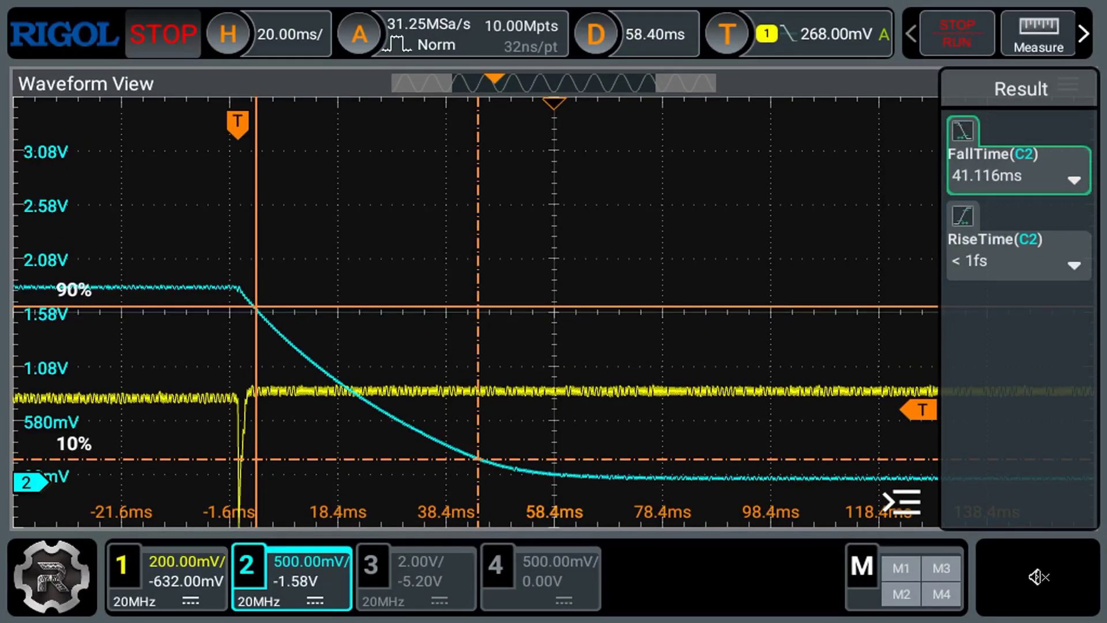
Set the horizontal delay to 39.20 ms to bring the falling edge toward the middle, and arm a new single-shot capture
scroll(476, 311, left, 20)
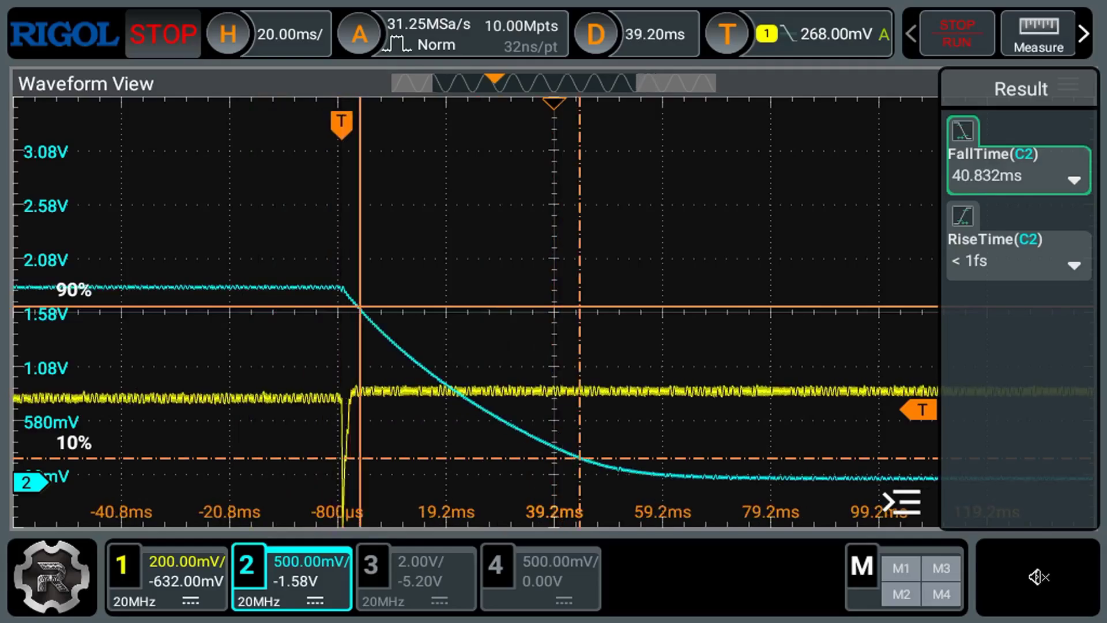
scroll(476, 311, left, 9)
scroll(476, 311, right, 8)
scroll(476, 312, right, 1)
key(s)
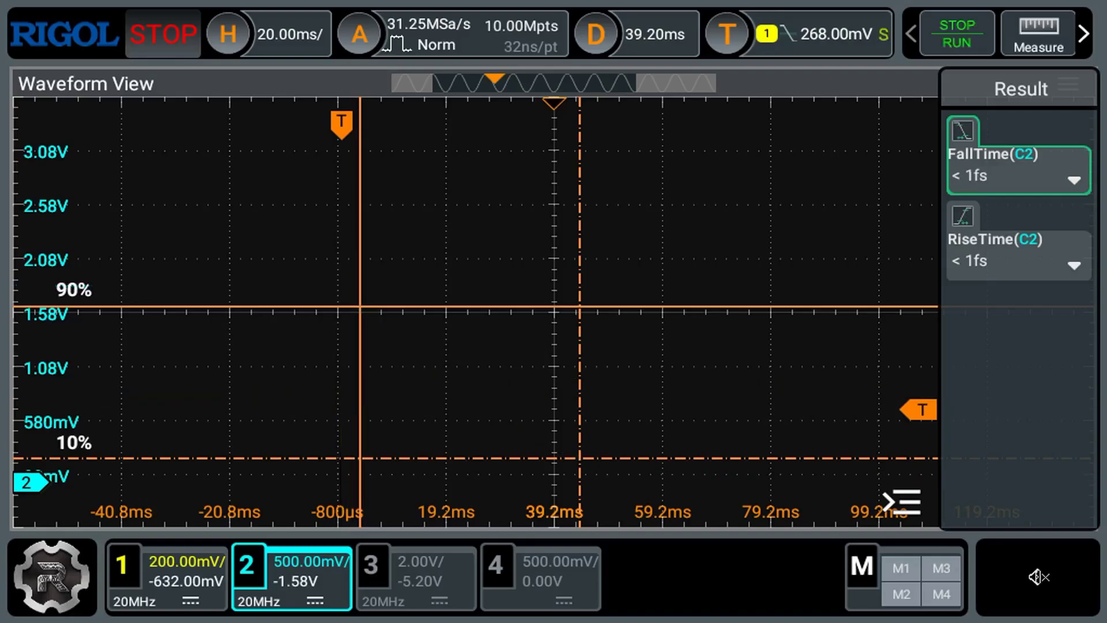